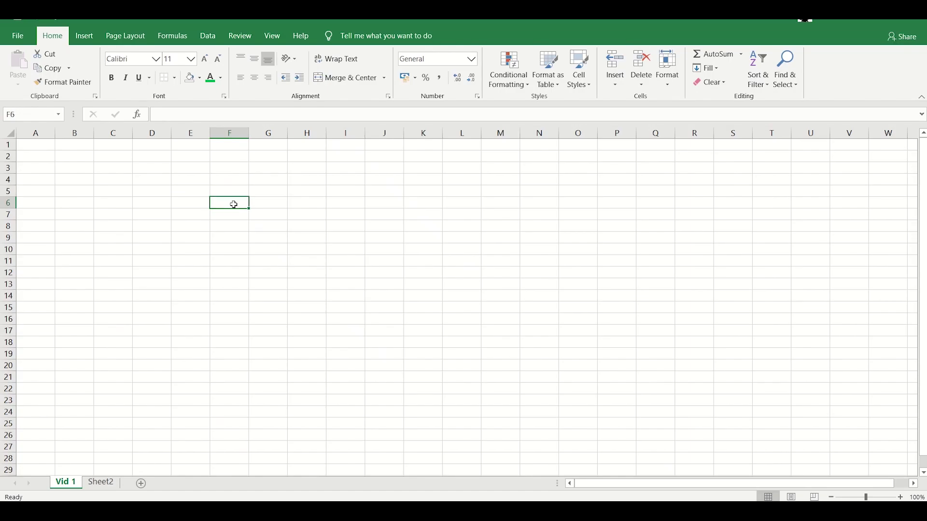
Enter 'Civil' in cell F6 and align it to the right of the cell
type("Civil")
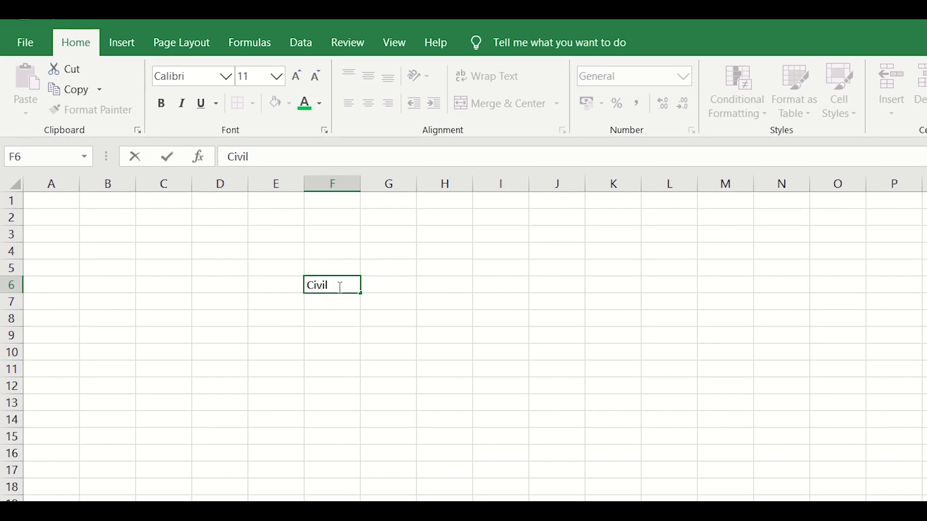
left_click(542, 220)
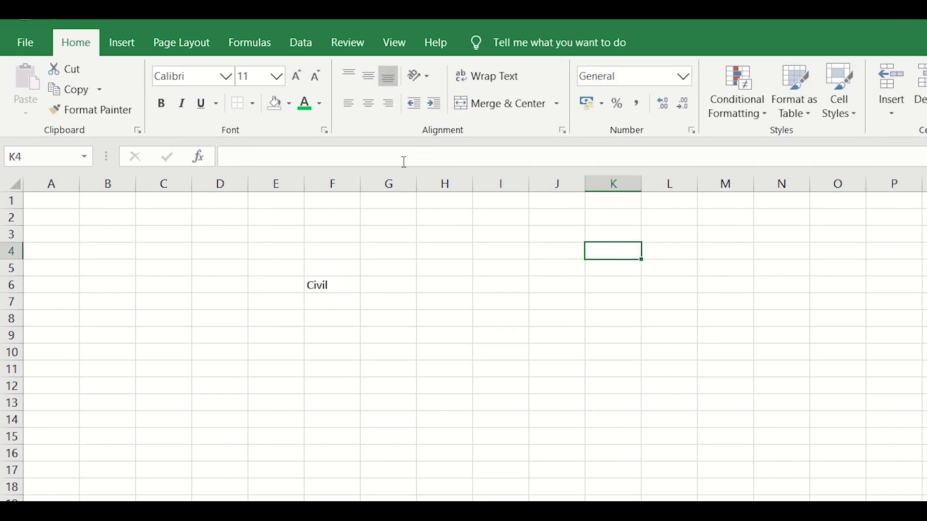
left_click(366, 284)
left_click(348, 285)
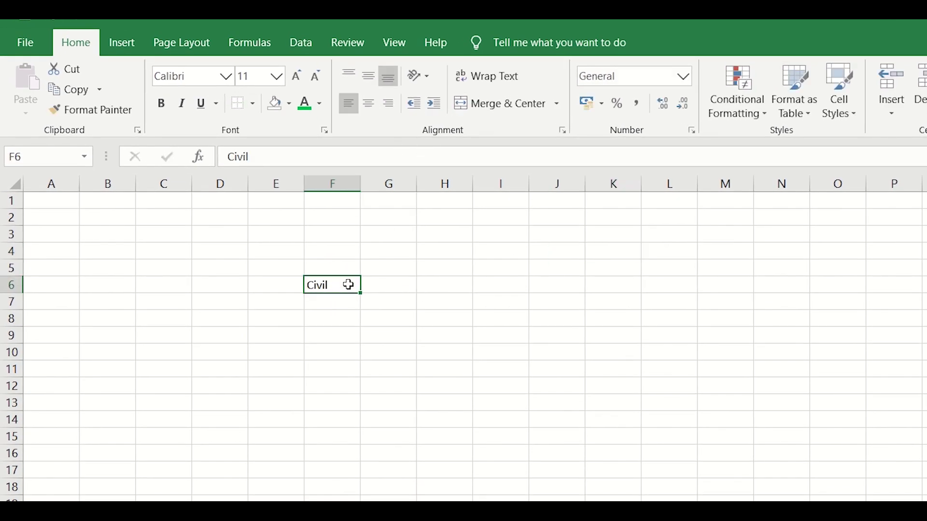
left_click(369, 103)
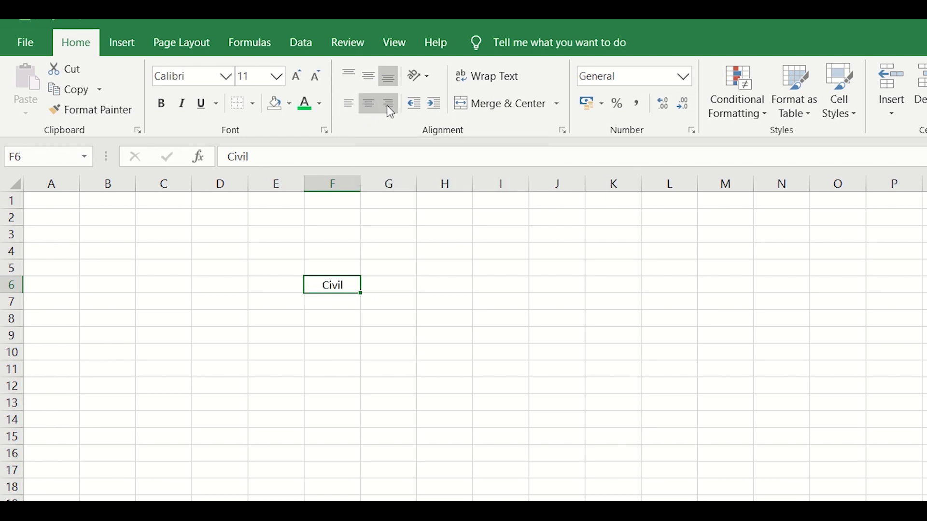
left_click(390, 111)
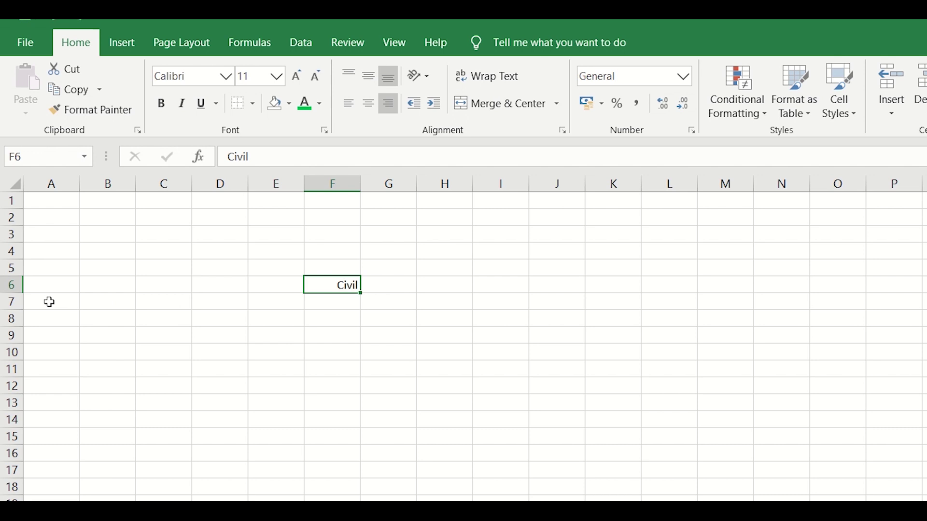
Enlarge row 6 and column F, then set Civil to Middle Align and Center in F6
left_click_drag(19, 293, 20, 315)
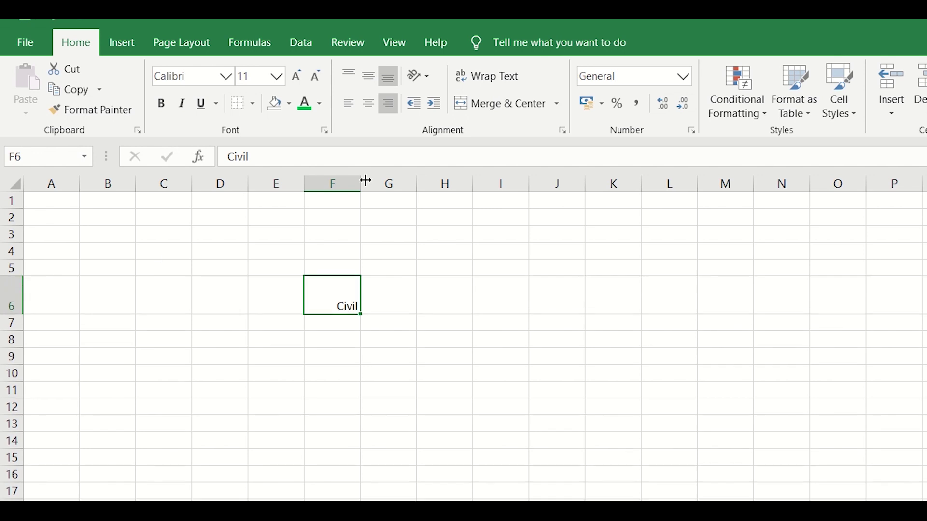
left_click_drag(360, 185, 388, 185)
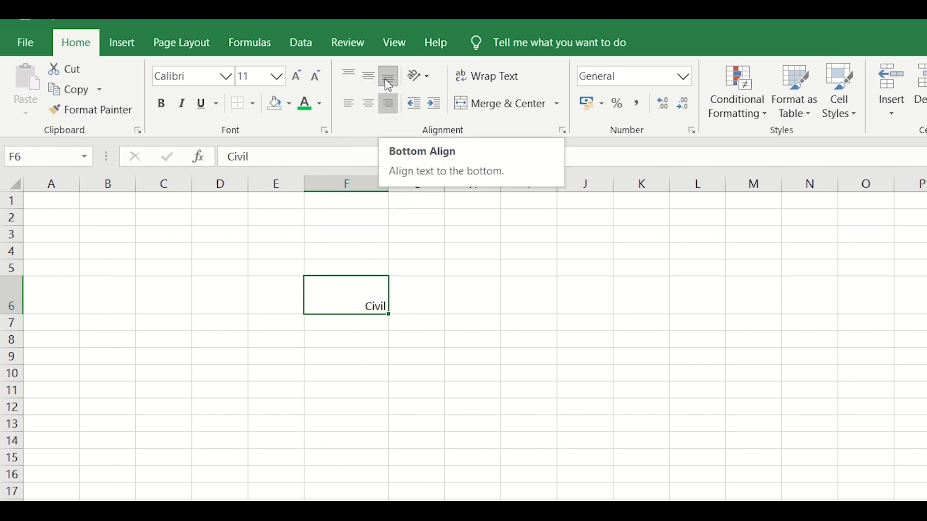
left_click(353, 80)
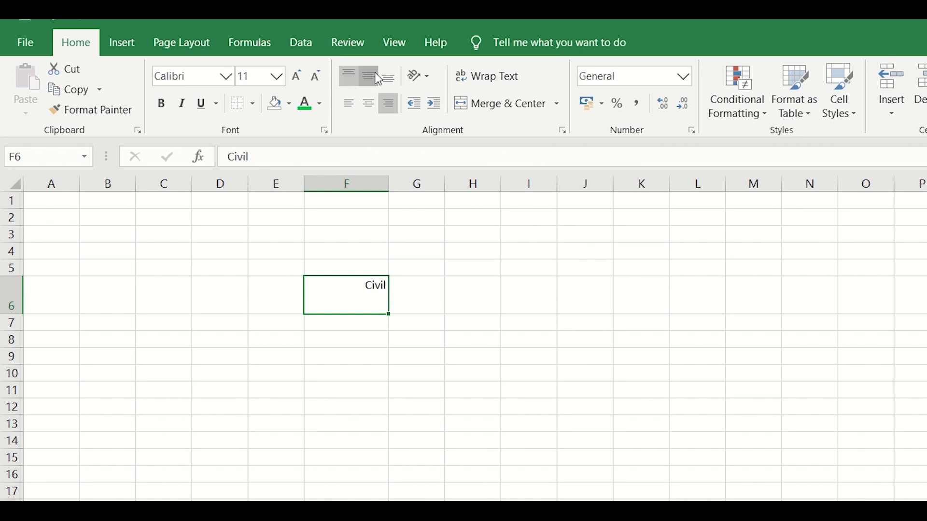
left_click(377, 78)
left_click(393, 90)
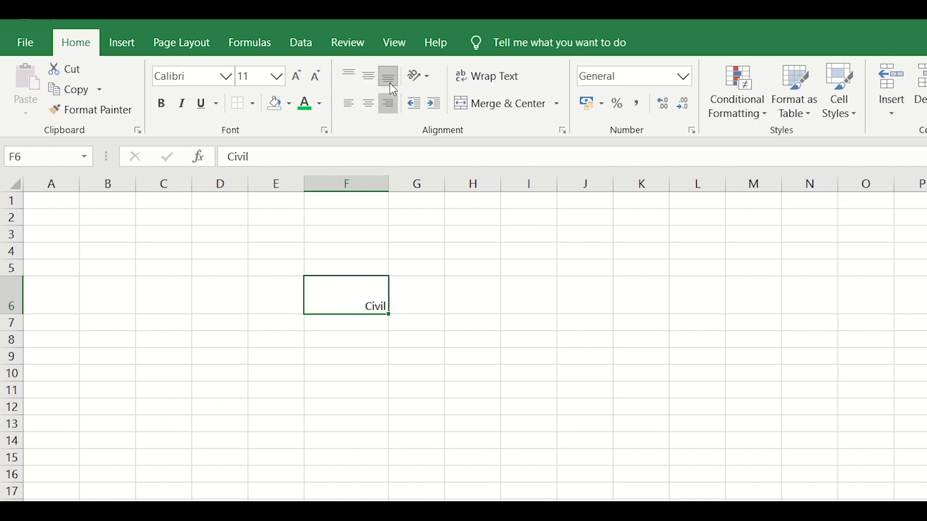
left_click(377, 82)
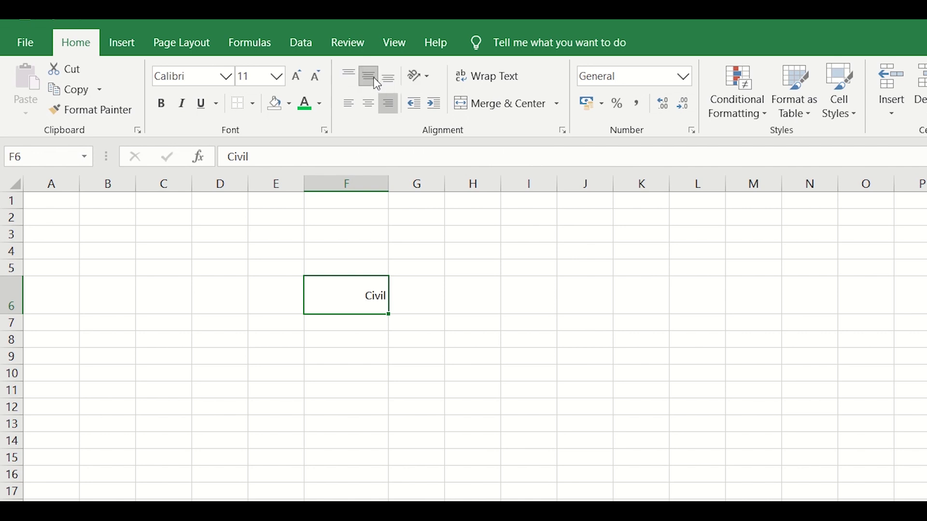
left_click(369, 112)
mouse_move(371, 313)
left_mouse_down()
mouse_move(443, 315)
mouse_move(371, 304)
left_mouse_up()
left_click(504, 321)
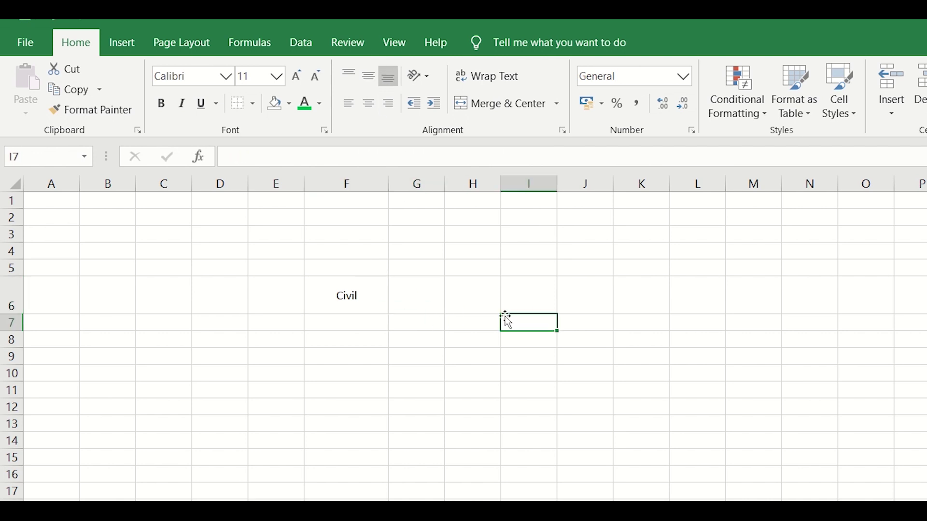
left_click(379, 294)
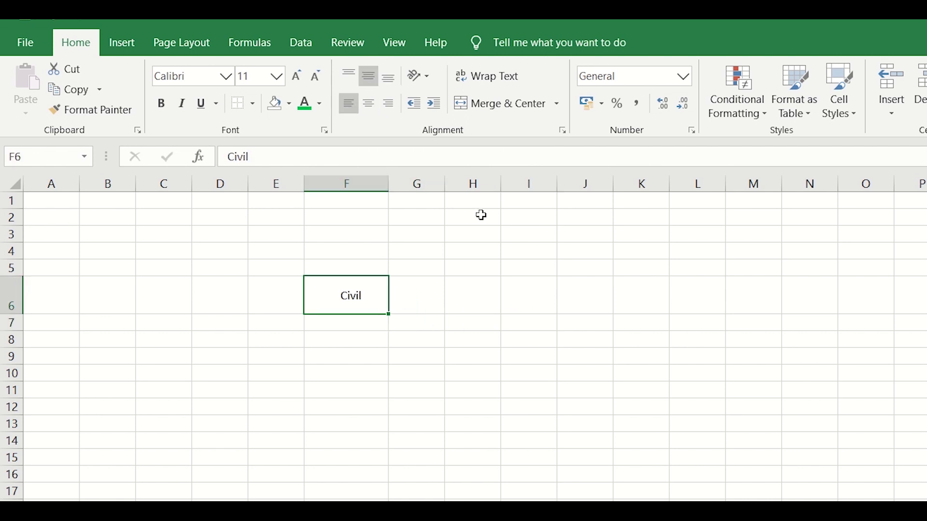
left_click(436, 103)
left_click(436, 103)
left_click(435, 103)
left_click(436, 103)
left_click(436, 103)
left_click(436, 103)
left_click(436, 104)
left_click(436, 104)
left_click(436, 103)
left_click(435, 103)
left_click(435, 103)
left_click(436, 103)
left_click(436, 103)
left_click(435, 103)
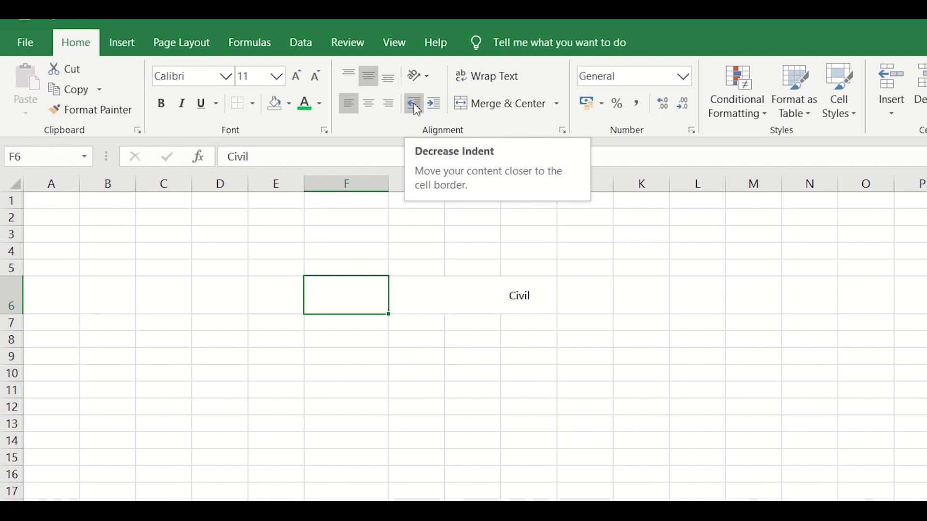
left_click(414, 104)
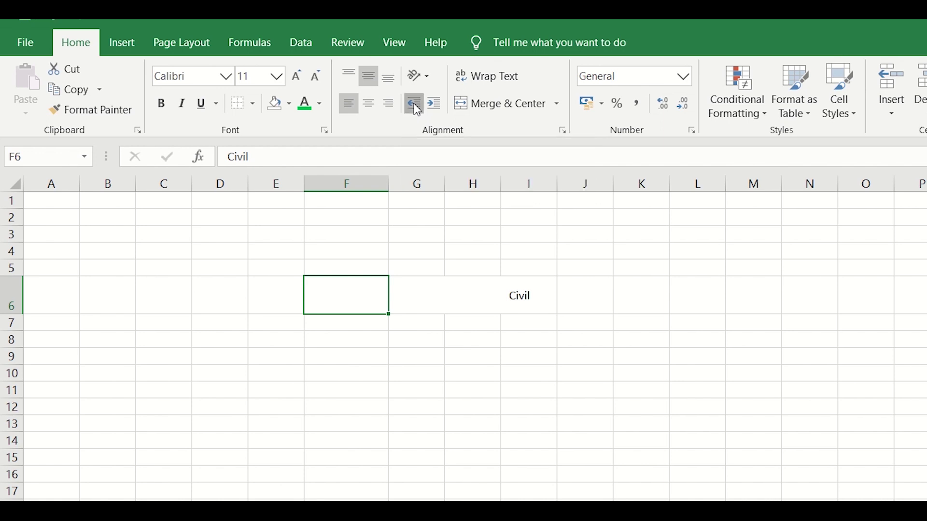
left_click(414, 103)
left_click(414, 103)
left_click(414, 103)
left_click(414, 104)
left_click(414, 103)
left_click(414, 103)
left_click(414, 103)
left_click(414, 103)
left_click(415, 103)
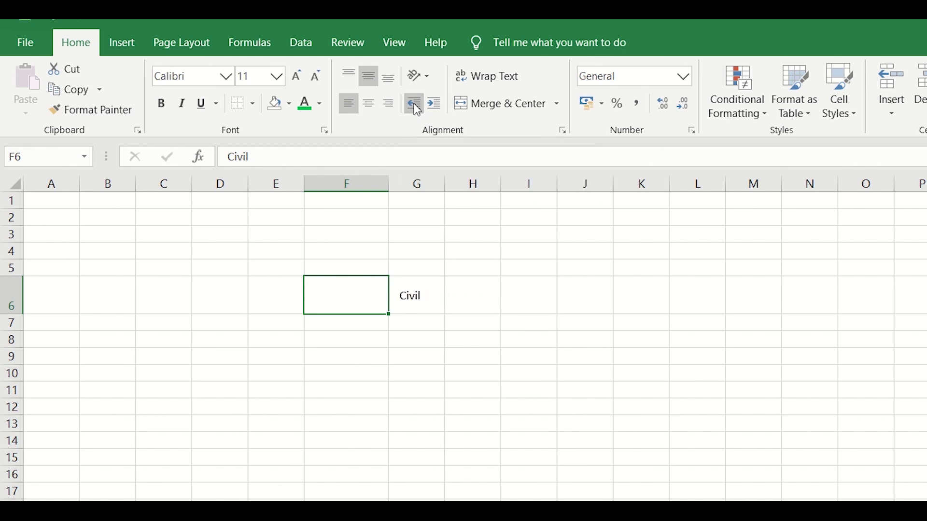
left_click(414, 104)
left_click(414, 103)
left_click(414, 104)
left_click(414, 103)
left_click(416, 365)
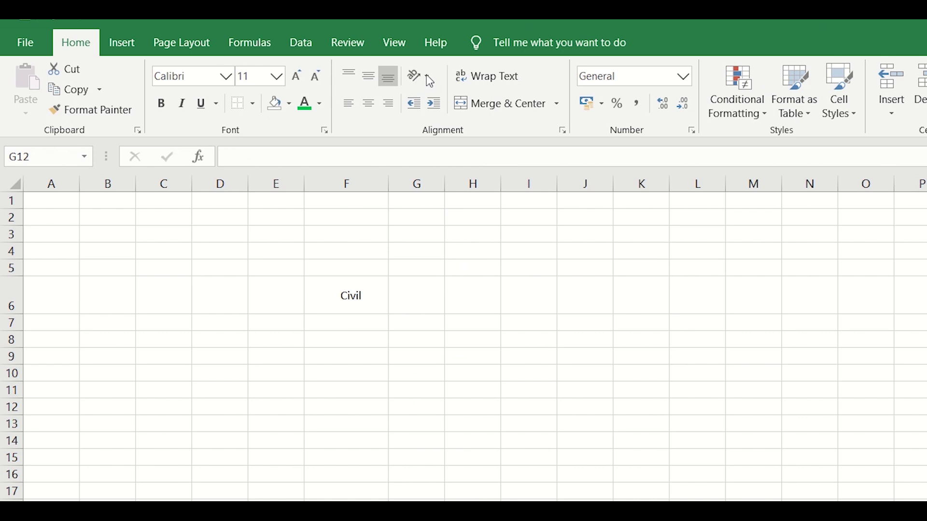
Enter 'Eng.' in cell G12
double_click(431, 410)
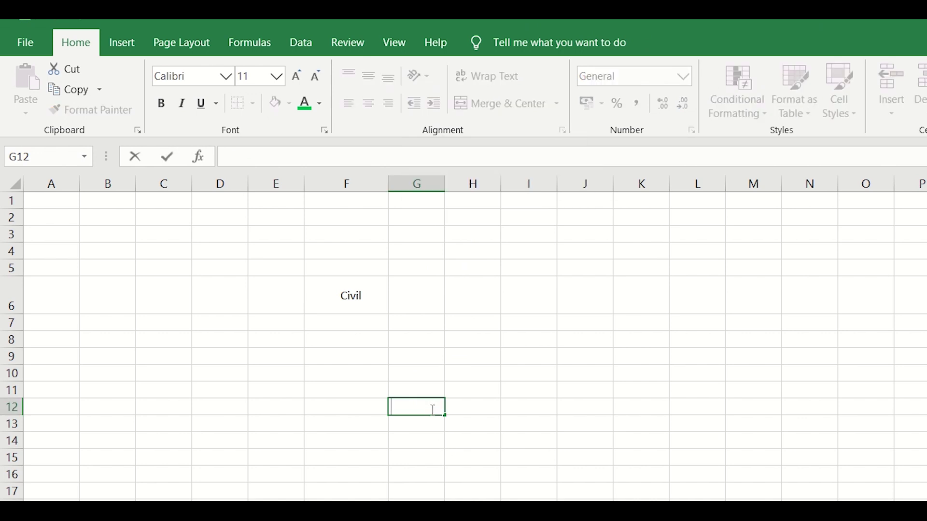
type("Eng.")
key("ctrl+Return")
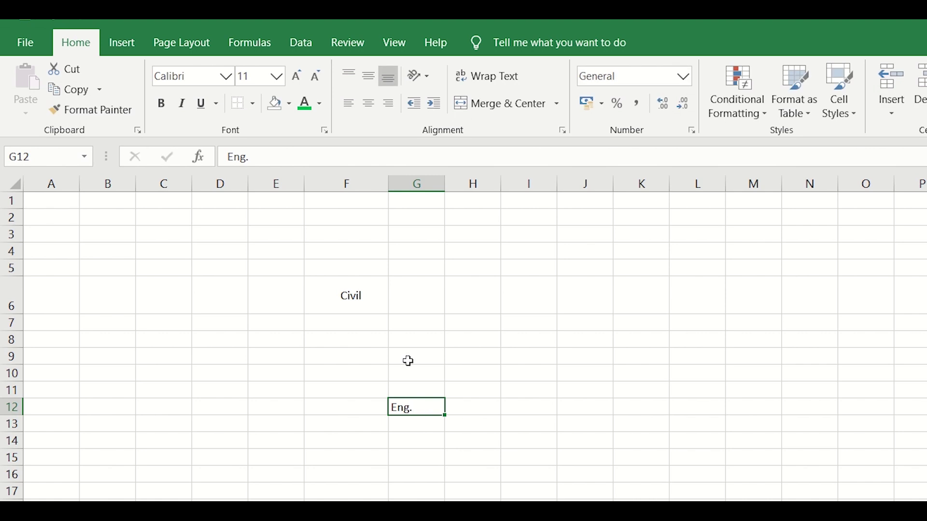
Try each text orientation on Eng., finishing with Angle Counterclockwise
left_click(428, 77)
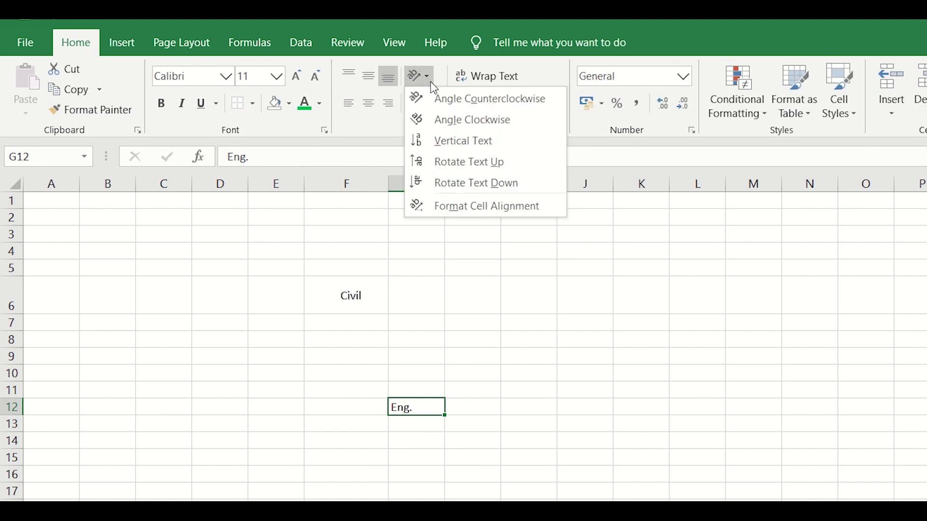
left_click(440, 100)
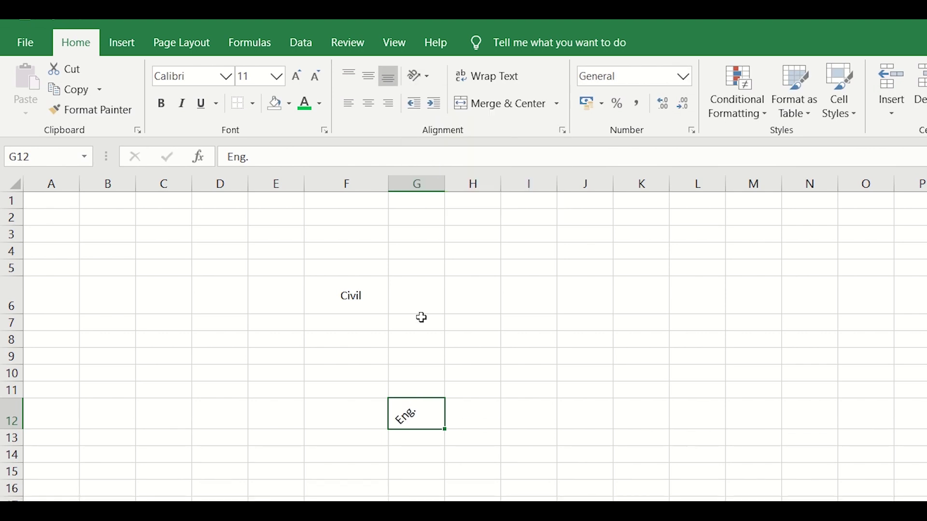
left_click(429, 77)
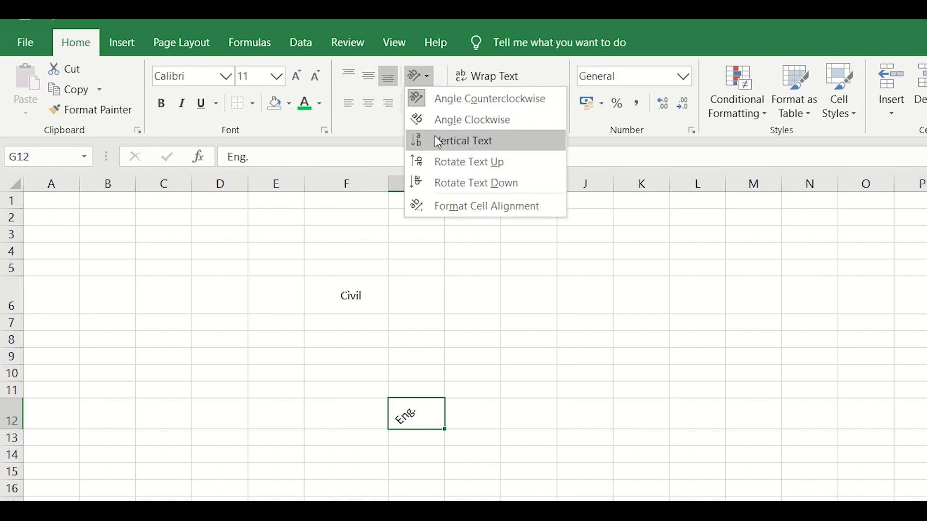
left_click(439, 120)
left_click(431, 77)
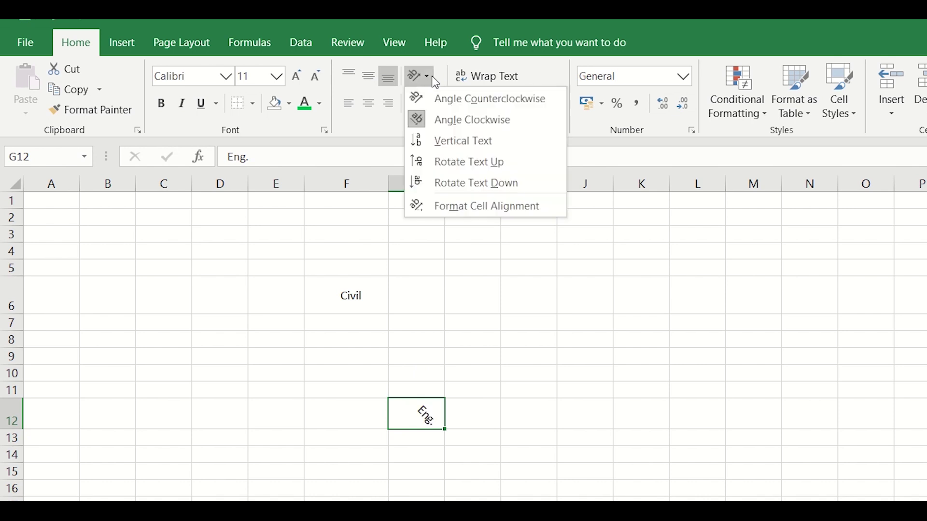
left_click(451, 140)
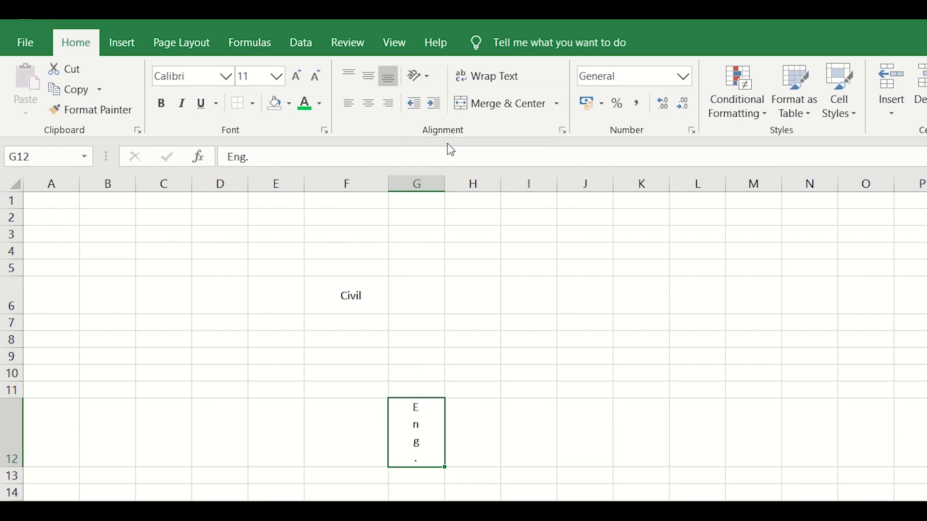
left_click(431, 81)
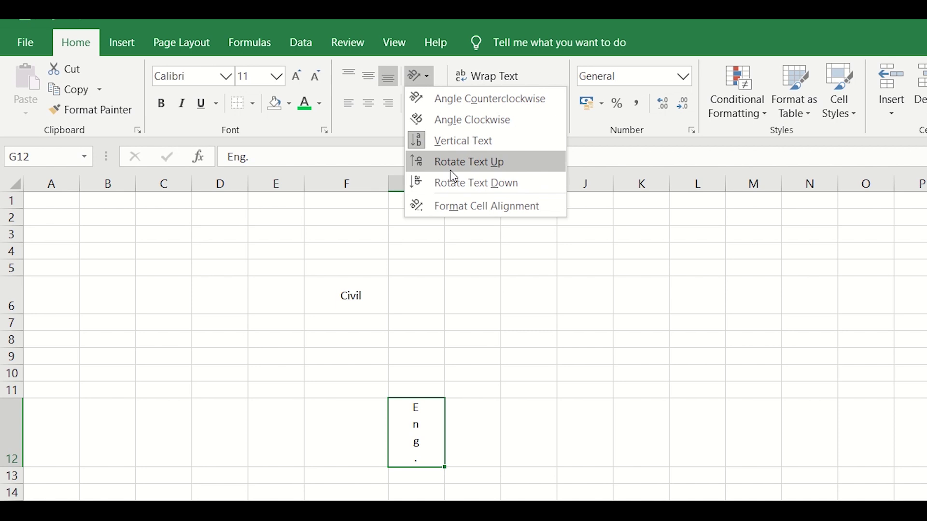
left_click(450, 168)
left_click(431, 79)
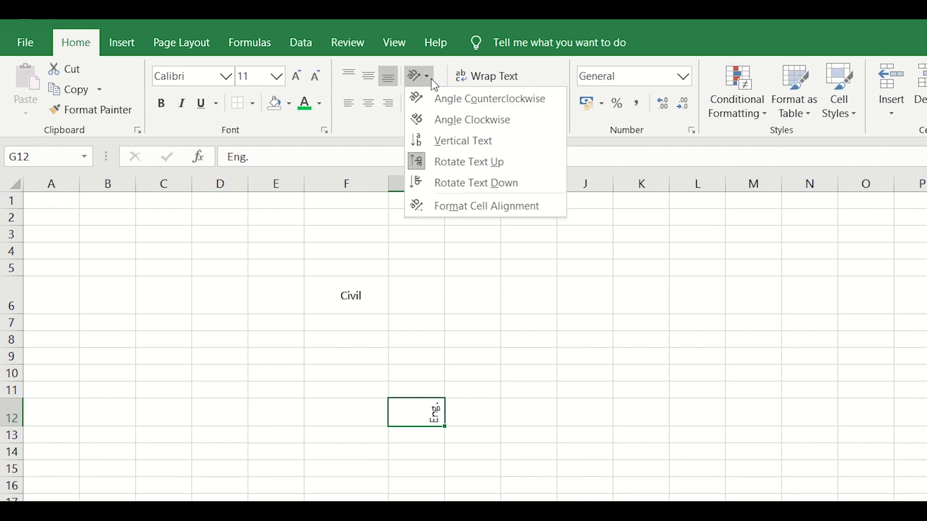
left_click(456, 186)
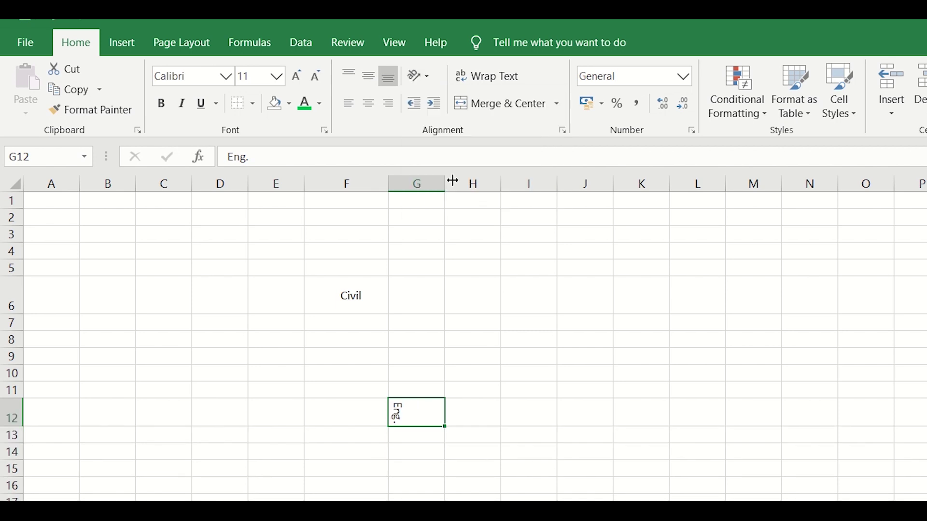
left_click(424, 78)
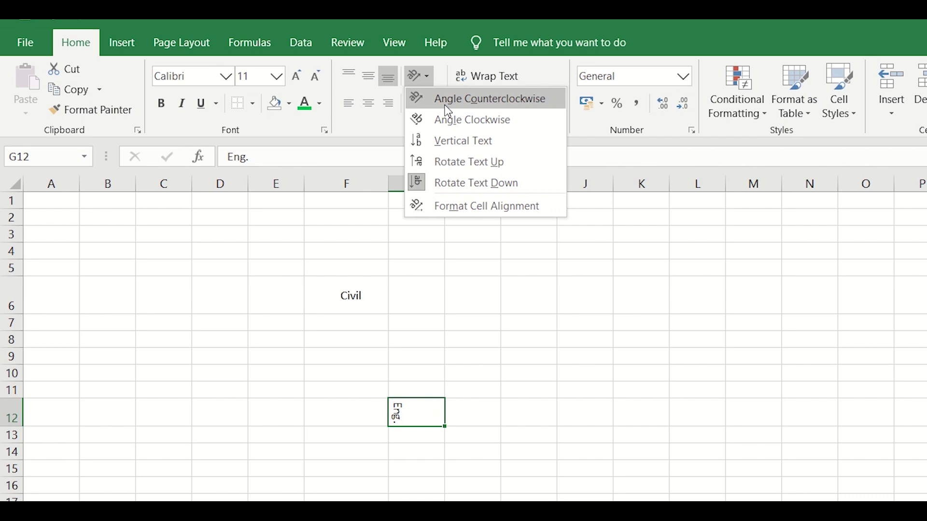
left_click(450, 101)
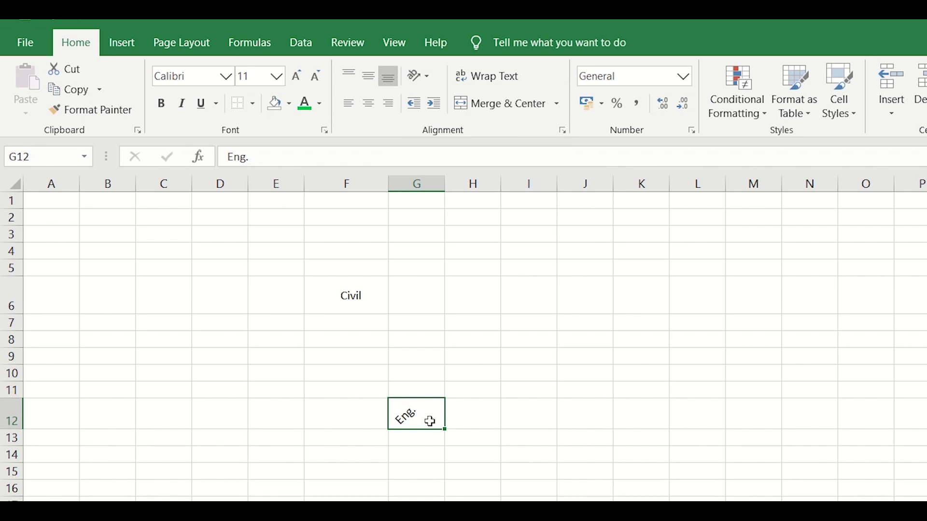
Set the text rotation of Eng. in G12 to 60 degrees in Format Cells alignment
left_click(427, 78)
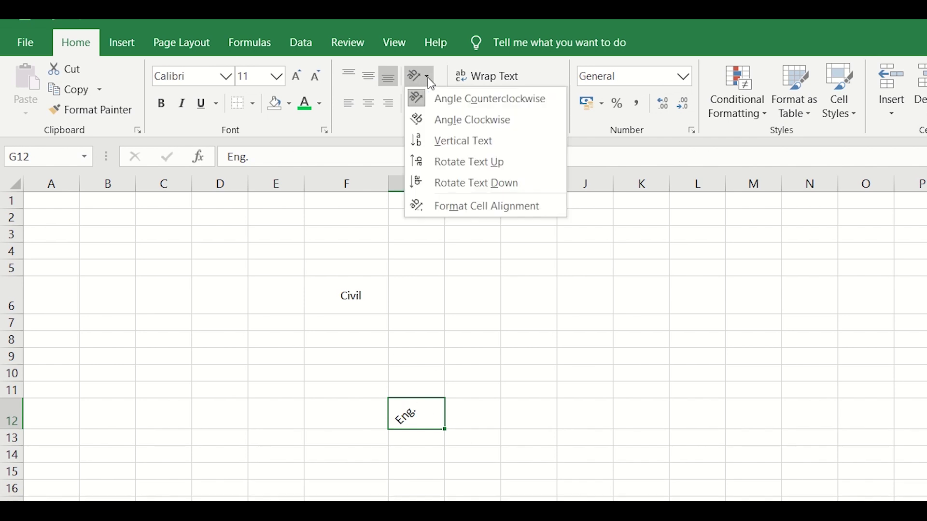
left_click(470, 205)
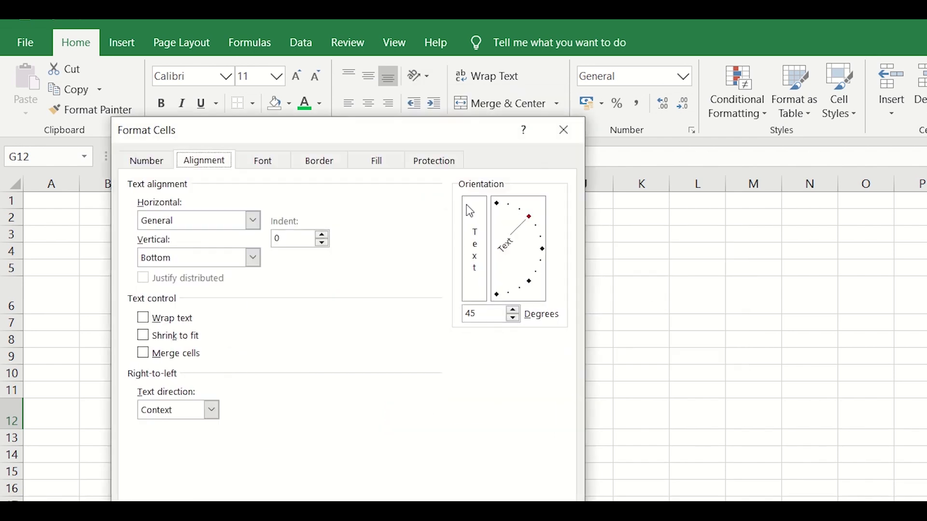
left_click(483, 316)
key("BackSpace")
key("BackSpace")
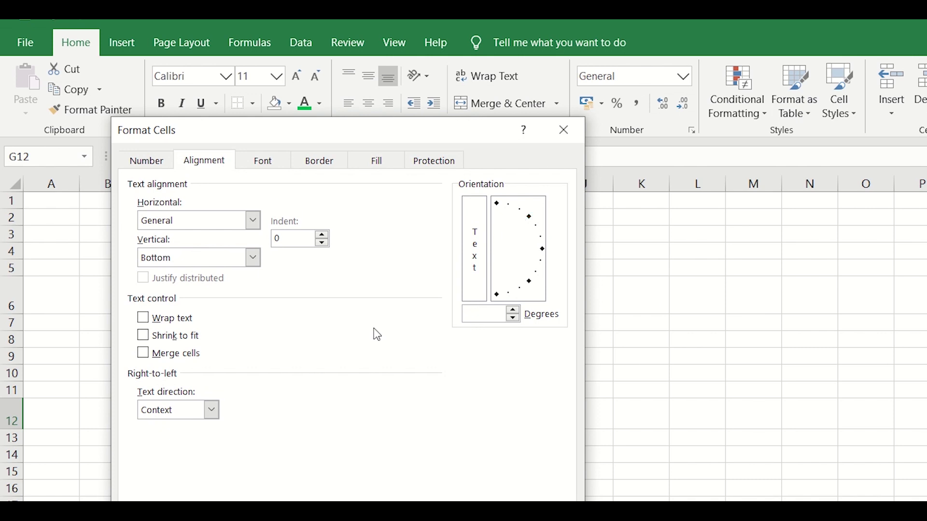
type("60")
left_click(312, 378)
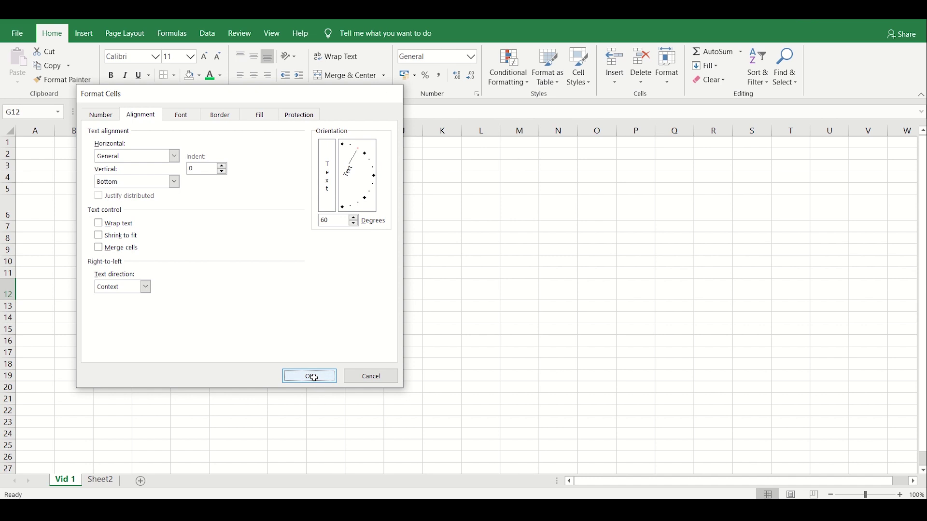
Select G12 and nearby cells to check the rotated text
left_click(321, 309)
left_click(289, 296)
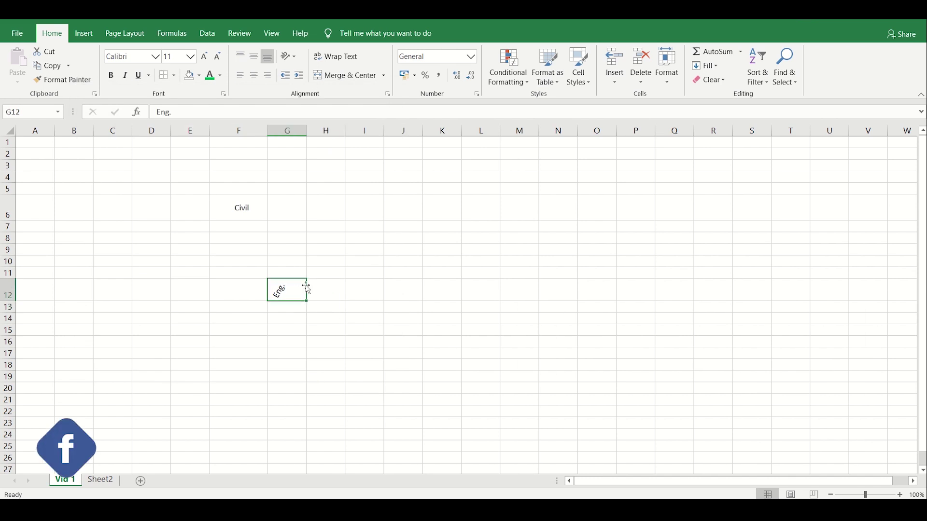
left_click(320, 295)
left_click(351, 276)
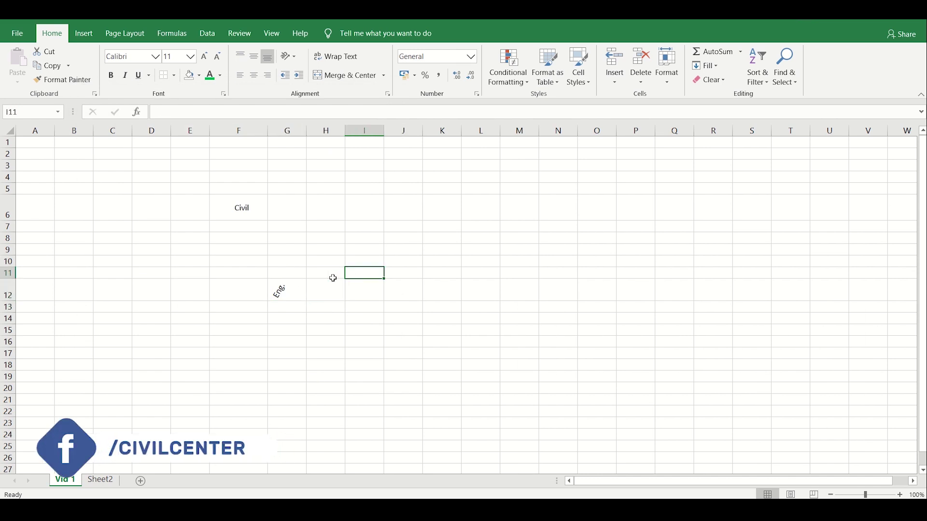
Enter the long string of 2s followed by f's into cell H8
left_click(326, 240)
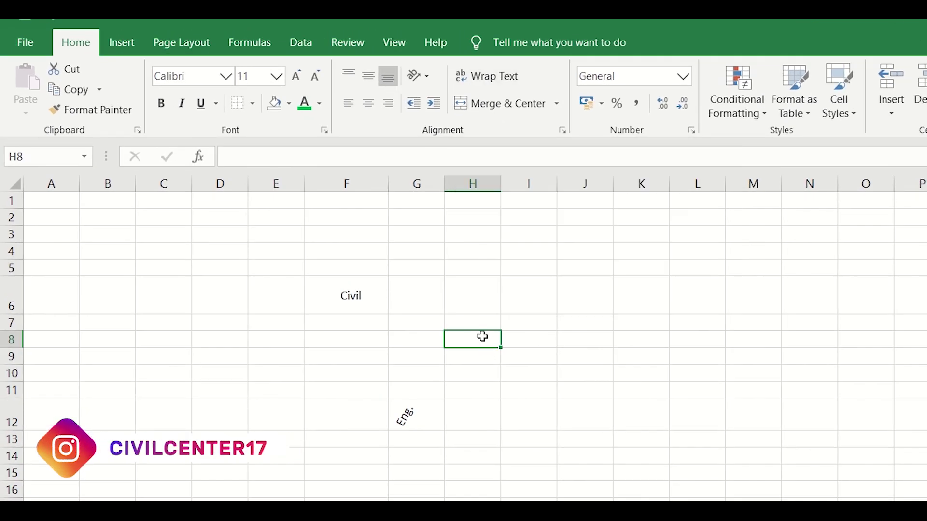
type("2222222222222222222fffffffffffffffffffffffffffffffffffffffff")
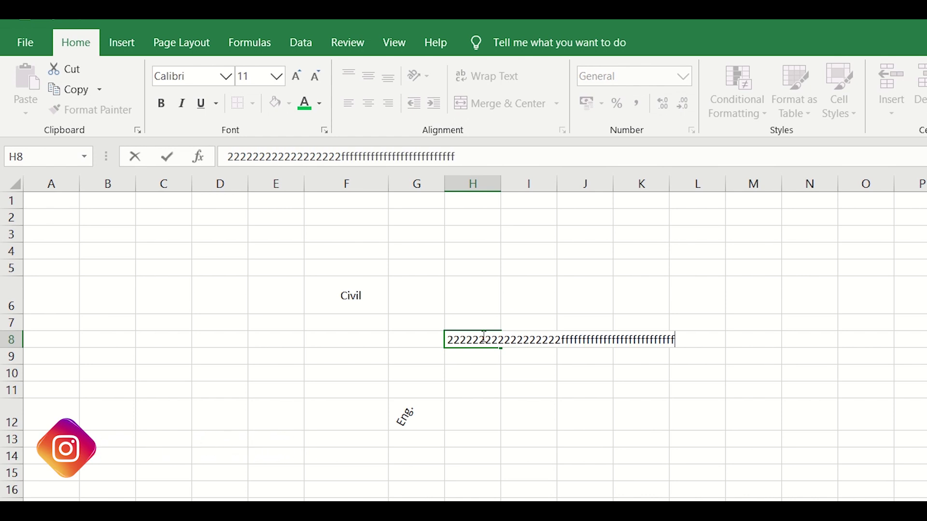
left_click(540, 425)
Apply Wrap Text to H8 so the string spans several lines
left_click(489, 361)
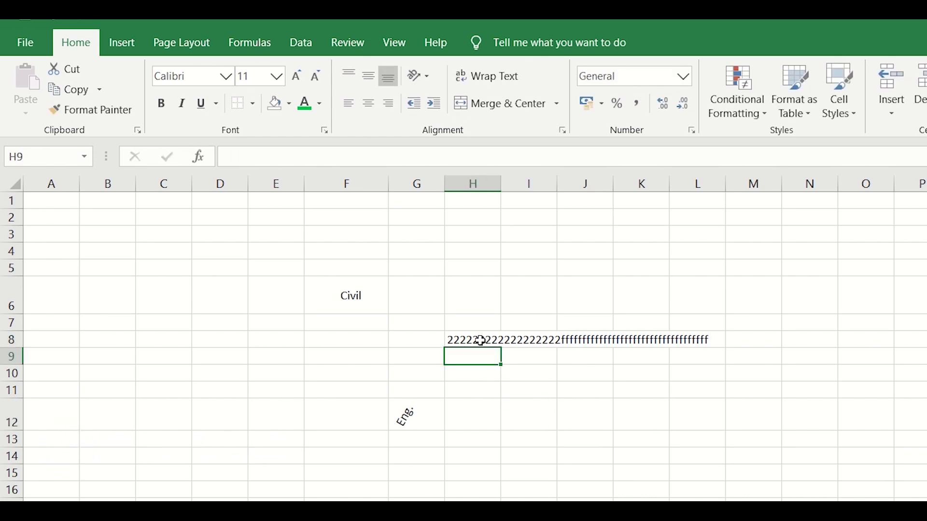
left_click(550, 411)
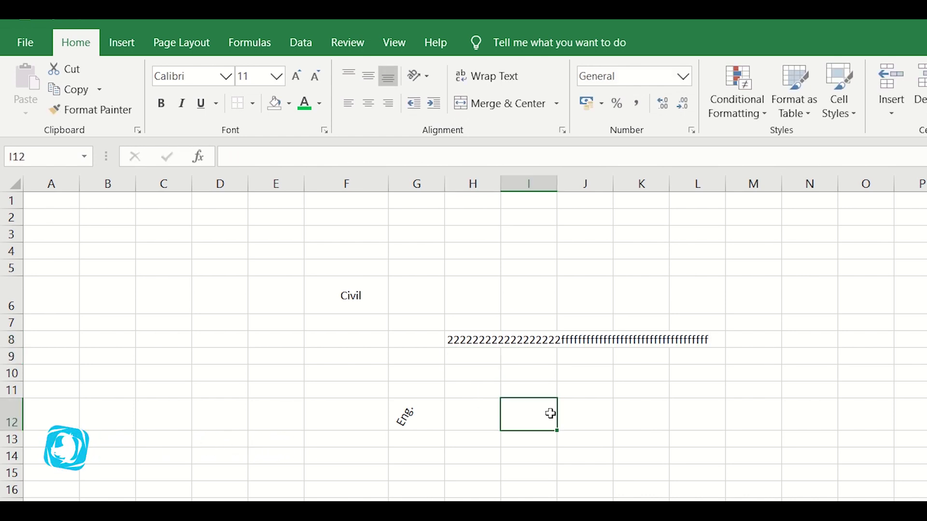
left_click(483, 344)
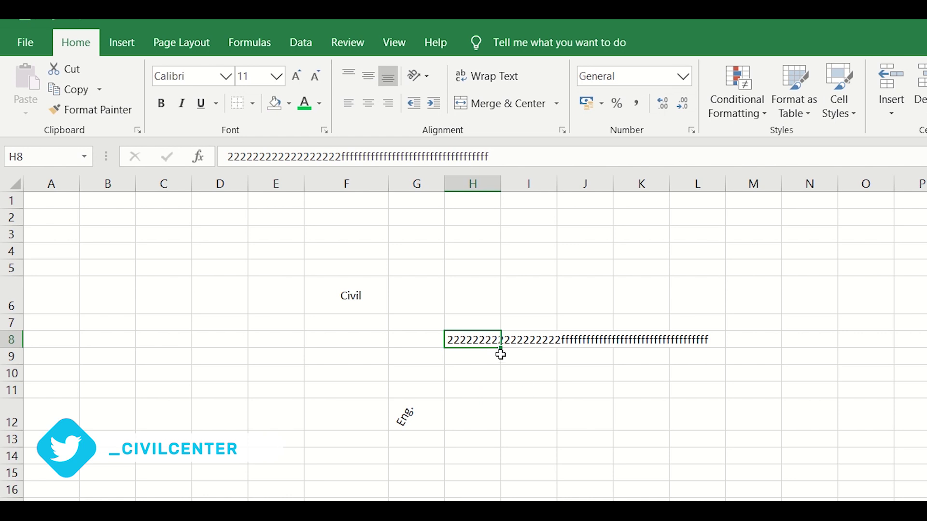
left_click(498, 81)
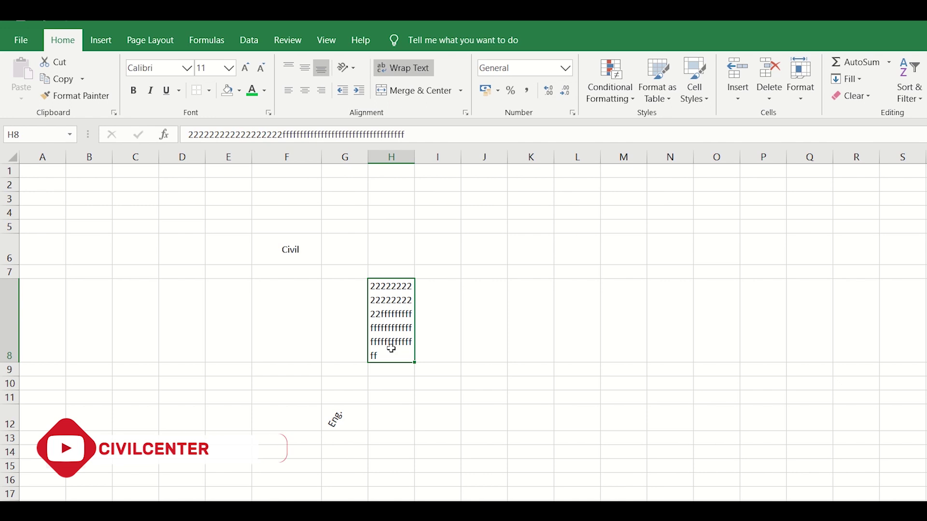
left_click(450, 408)
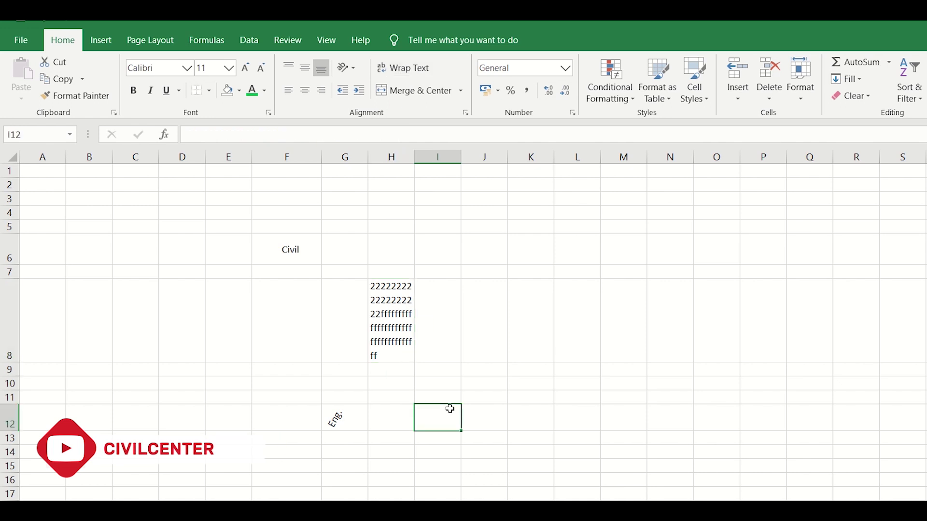
left_click(462, 92)
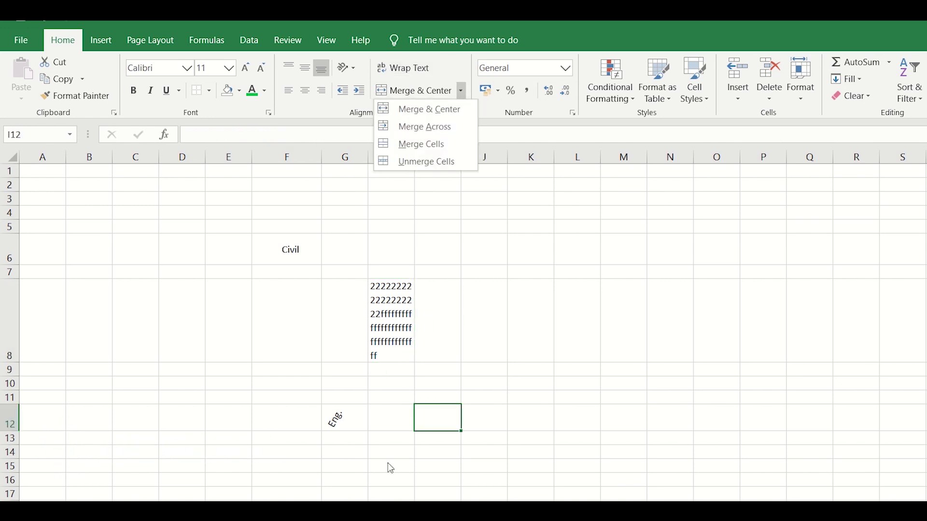
left_click(338, 248)
left_click(294, 250)
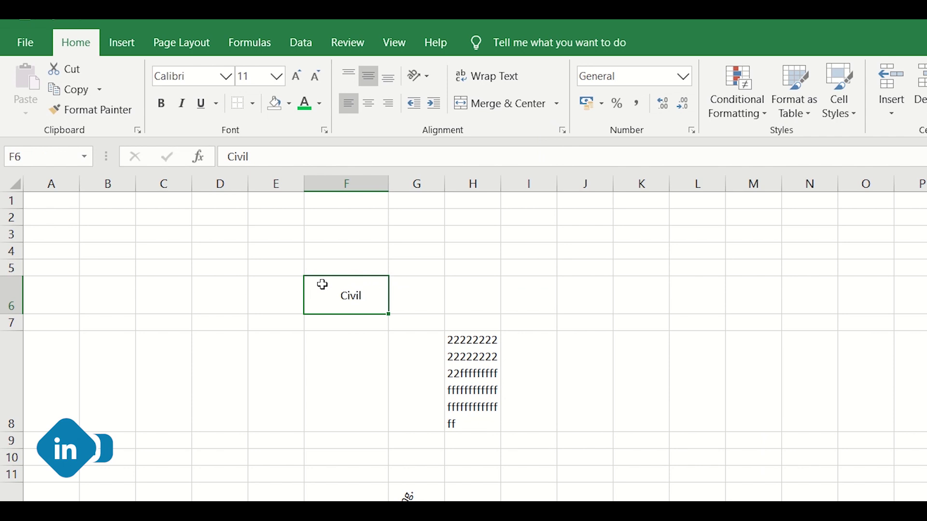
left_click_drag(283, 290, 434, 285)
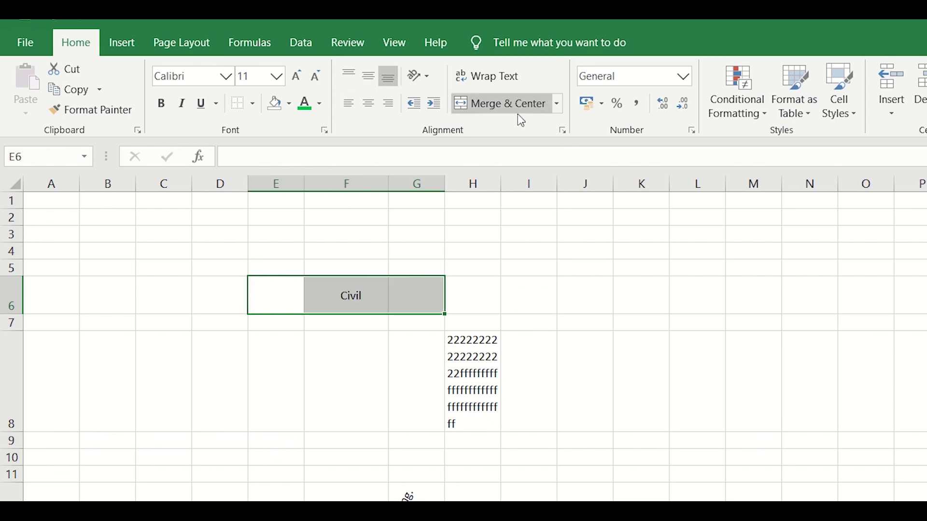
left_click(502, 104)
key("ctrl+z")
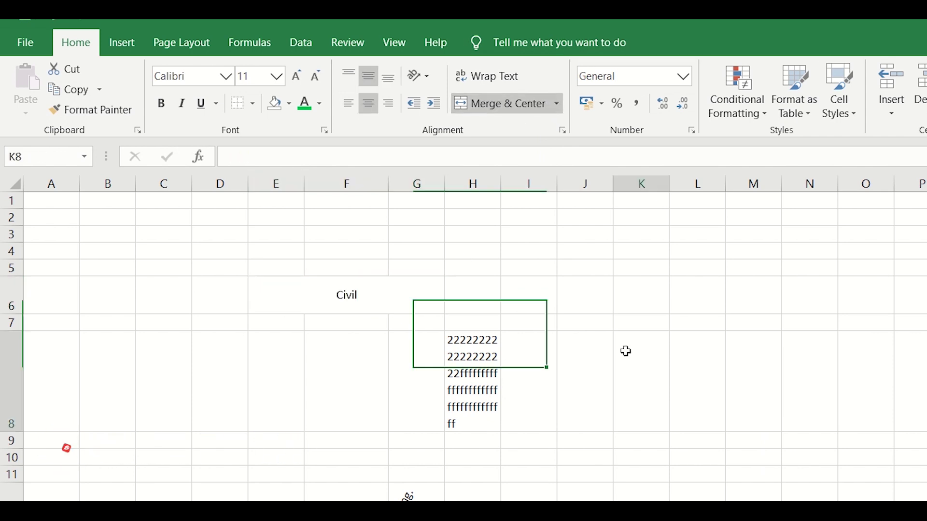
left_click(585, 372)
Select the cell block K11:O14
left_click(558, 104)
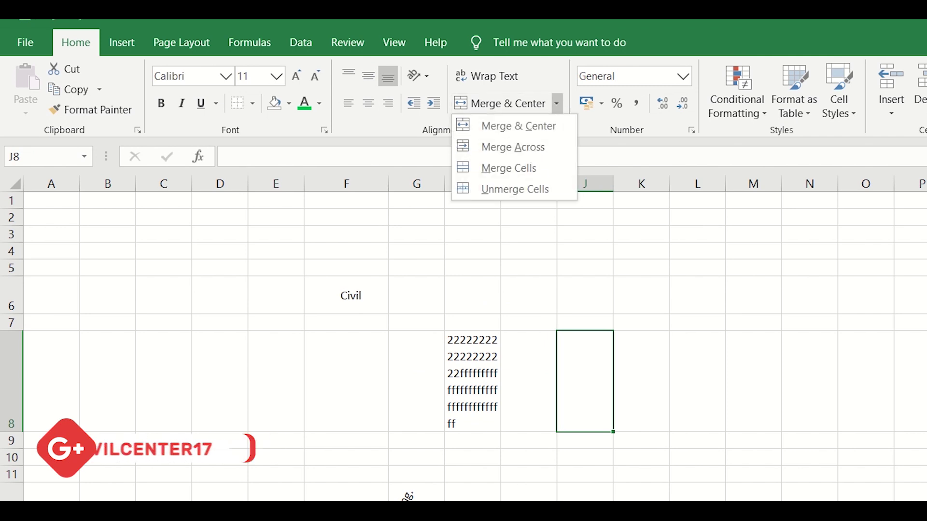
left_click(530, 153)
left_click_drag(642, 474, 767, 502)
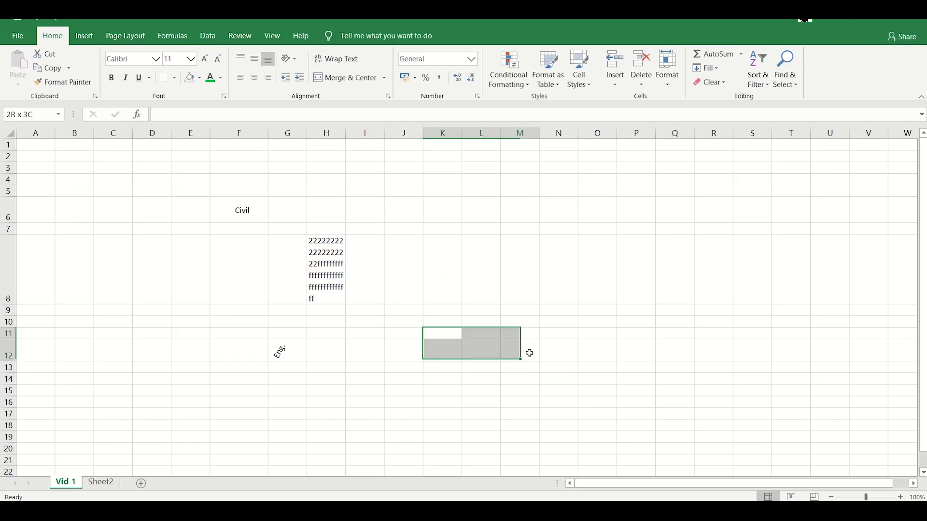
left_click_drag(530, 353, 588, 379)
Apply Merge Across to the selection and inspect the resulting merged rows
left_click(385, 78)
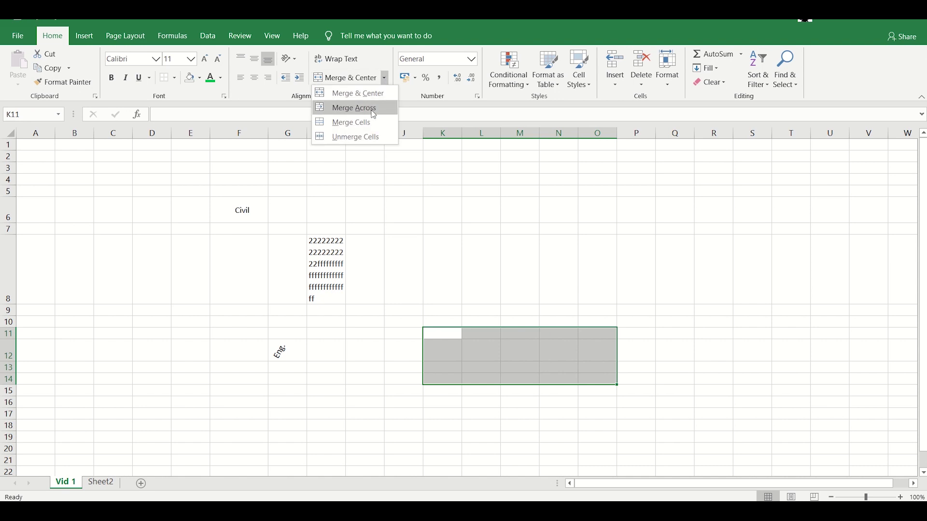
left_click(348, 108)
left_click(519, 365)
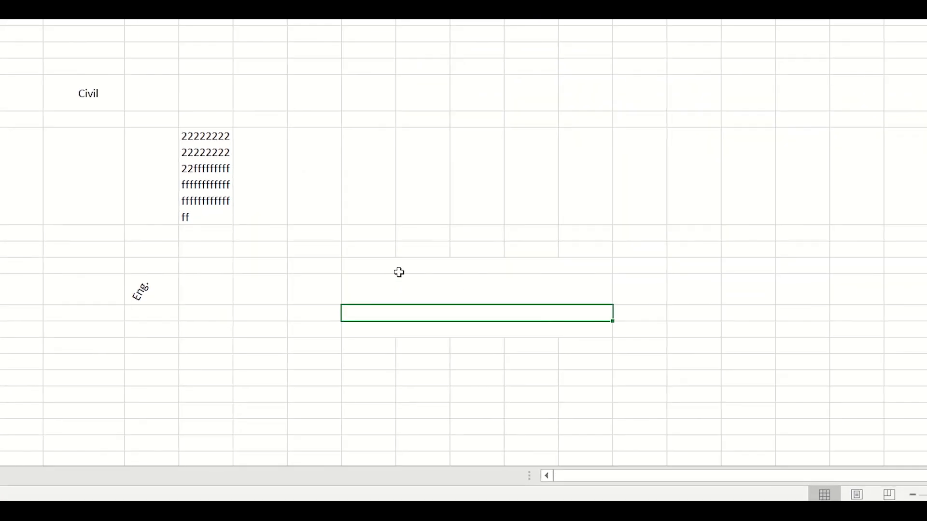
left_click(497, 283)
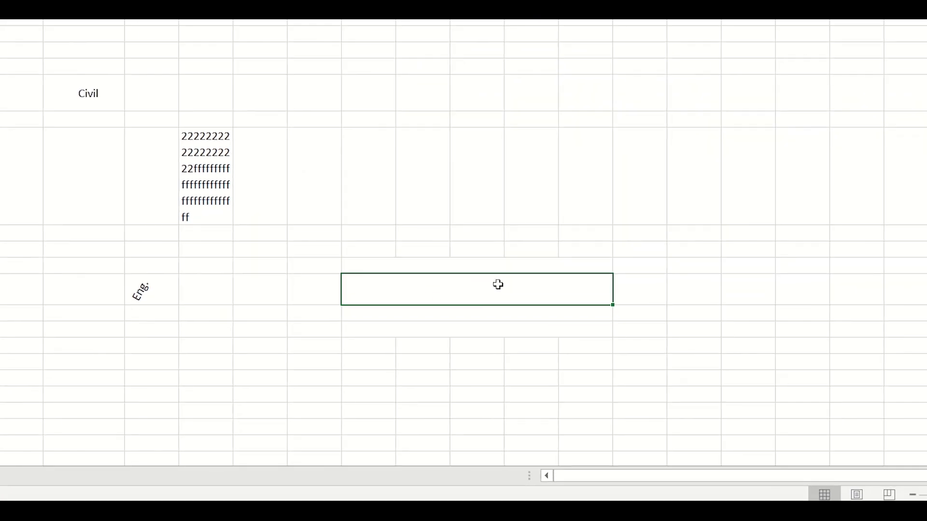
left_click(565, 360)
left_click(532, 345)
left_click(505, 301)
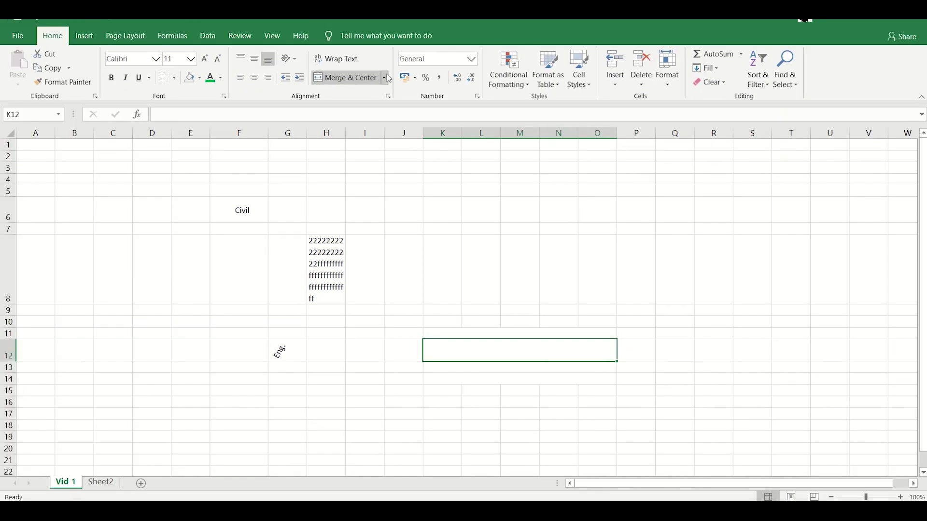
Select B13:F17 and apply Merge Cells to make one large cell
left_click(386, 78)
left_click(385, 80)
left_click_drag(76, 369, 264, 412)
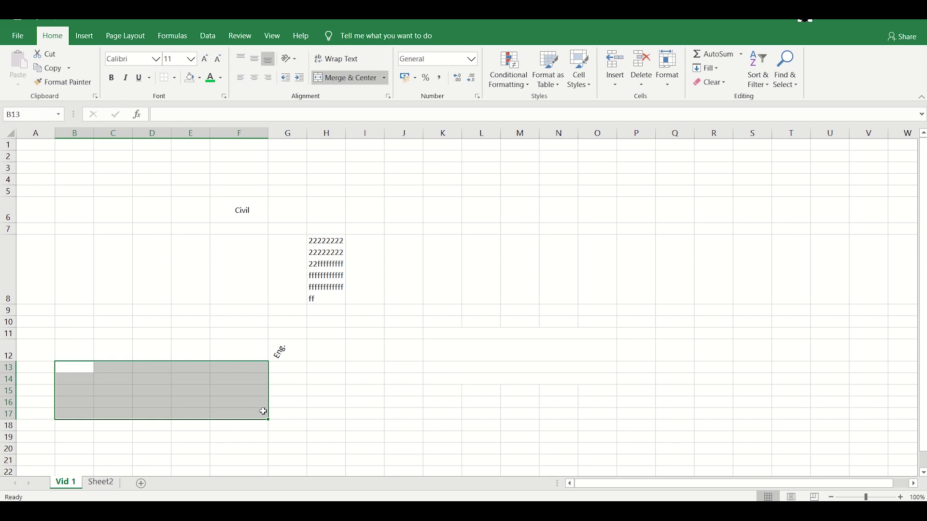
left_click(385, 78)
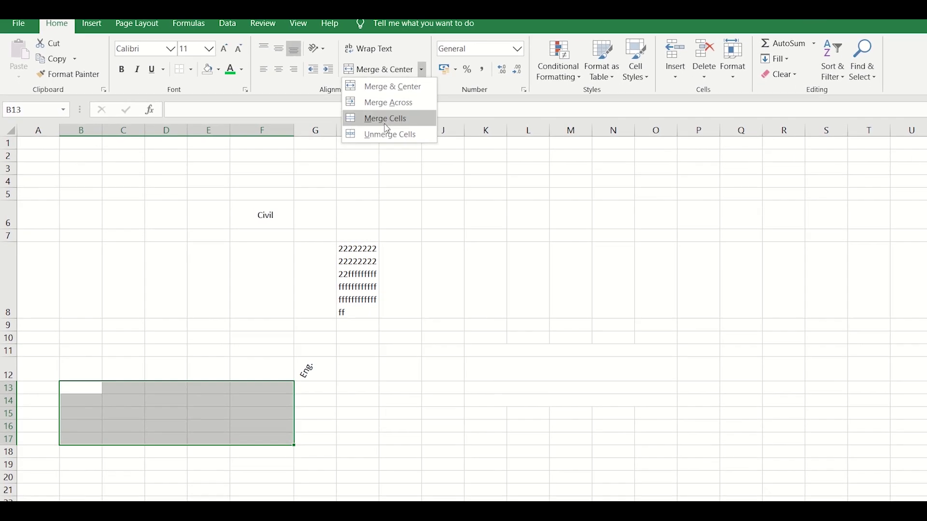
left_click(387, 128)
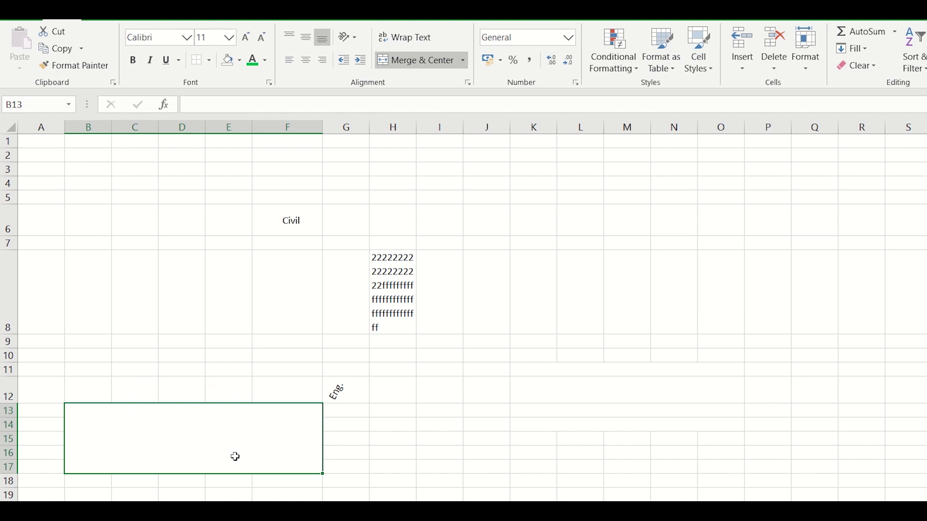
left_click(456, 469)
left_click(465, 61)
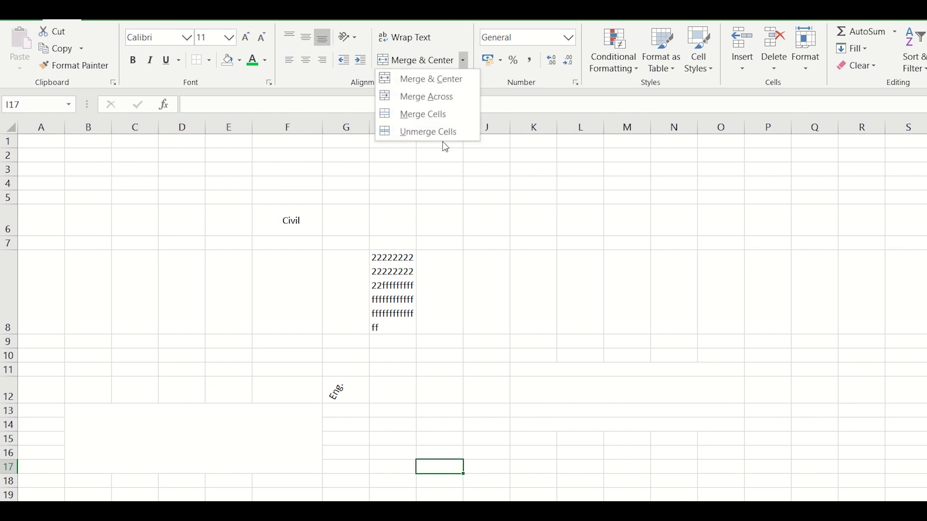
Select the whole worksheet and apply Unmerge Cells to split B13:F17 and the K11:O14 rows
left_click(29, 120)
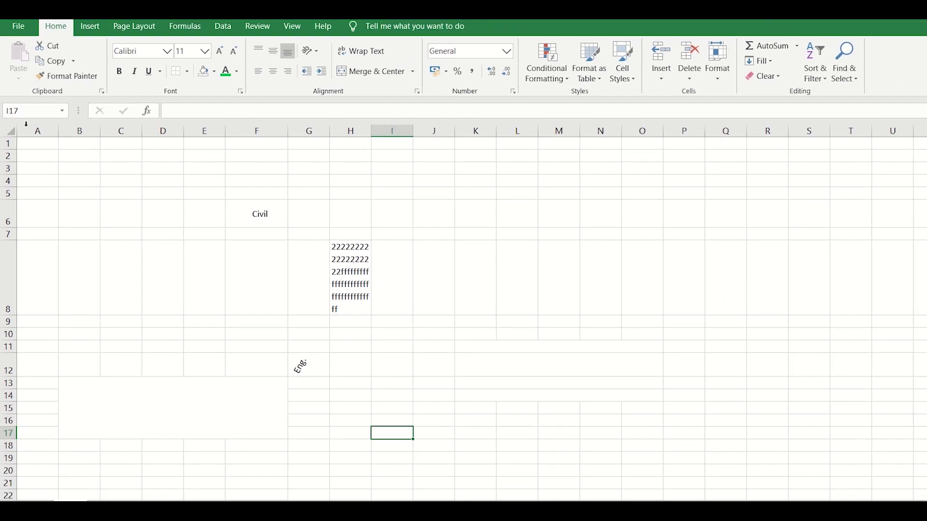
left_click(11, 130)
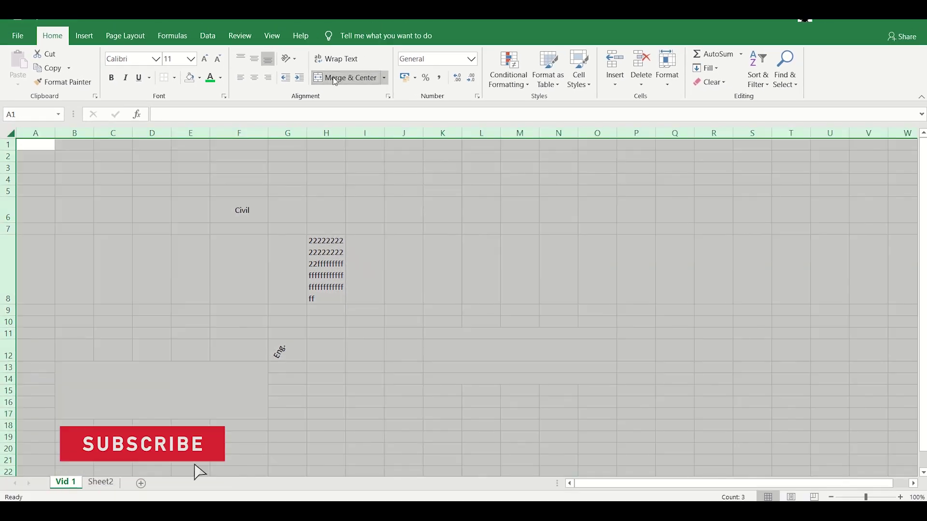
left_click(384, 77)
left_click(372, 137)
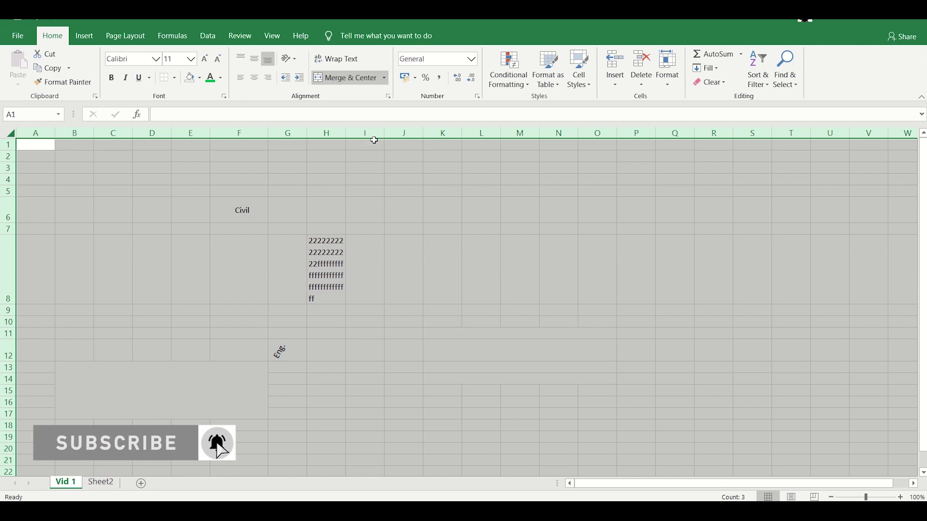
left_click(295, 313)
left_click(442, 333)
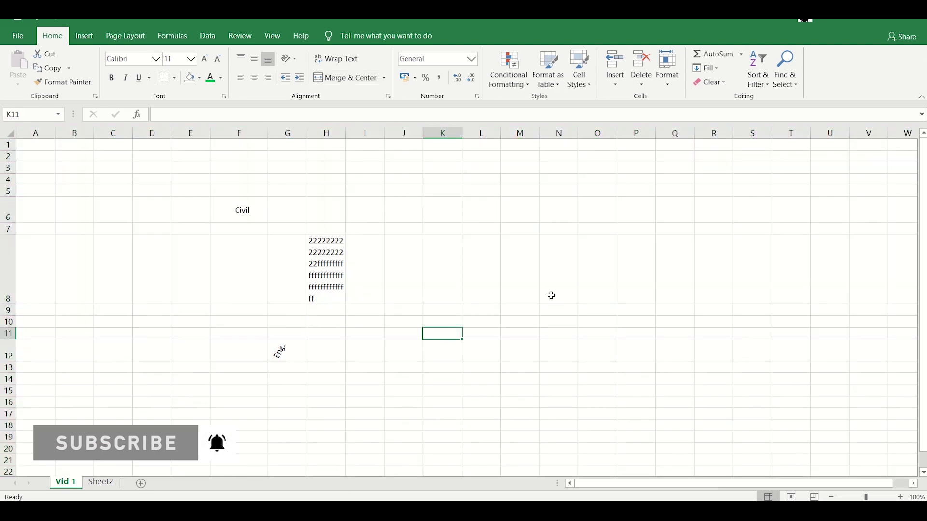